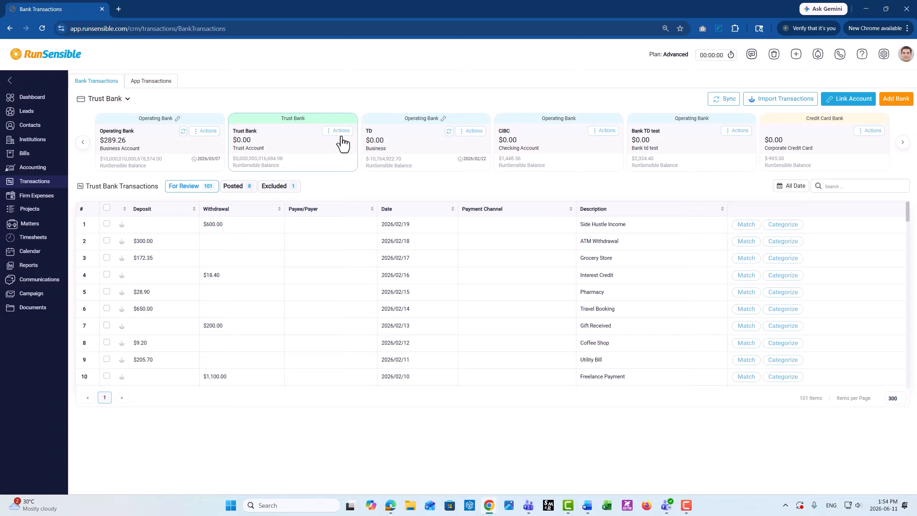
Step: Examine the Trust Bank account's bank details form and its other available actions without saving any changes
left_click(341, 136)
left_click(346, 142)
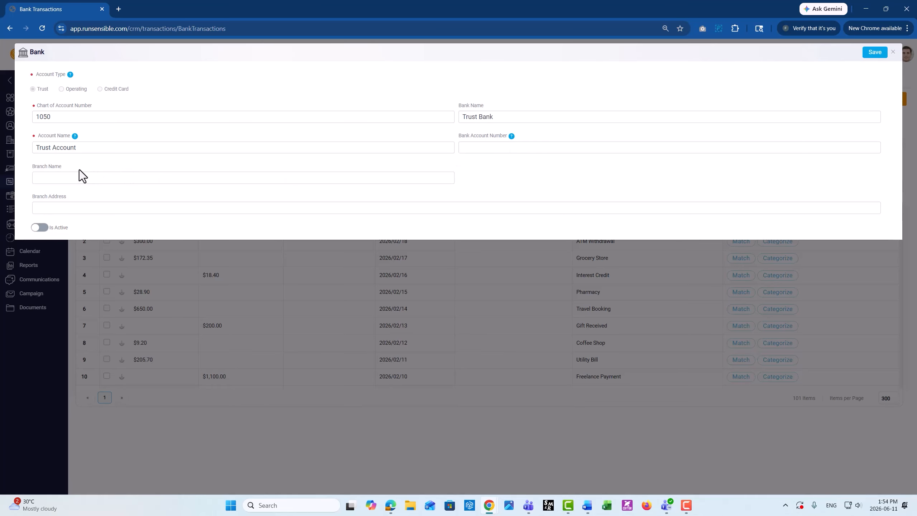
left_click(893, 54)
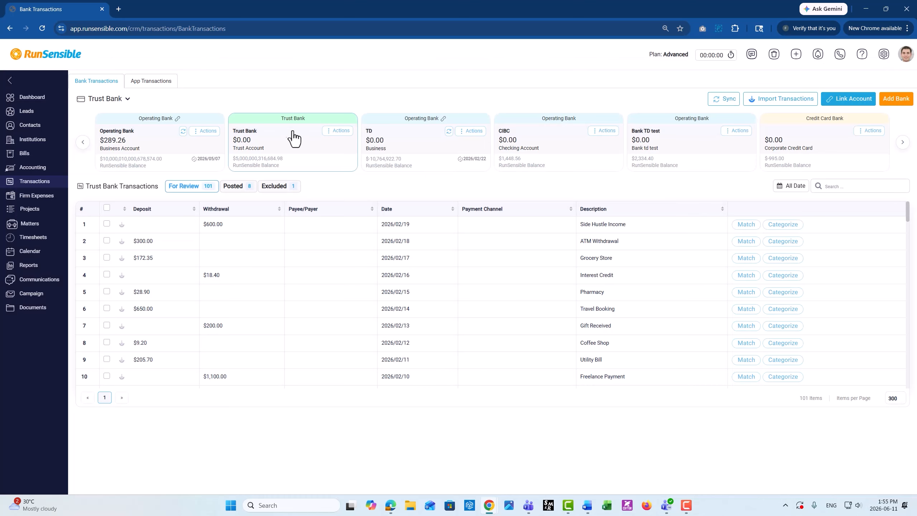
left_click(342, 131)
left_click(349, 167)
Step: Exclude the Side Hustle Income and ATM Withdrawal transactions from Trust Bank's review list
left_click(106, 224)
left_click(106, 241)
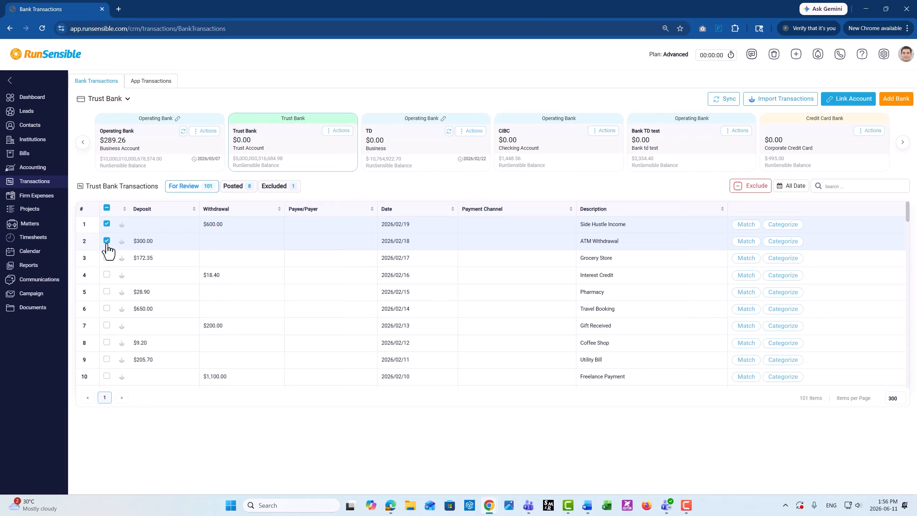
left_click(755, 193)
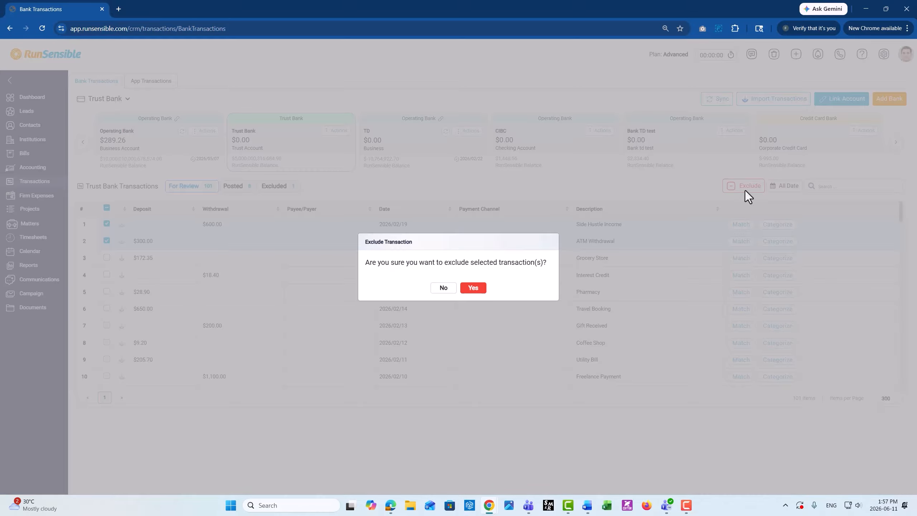
left_click(473, 288)
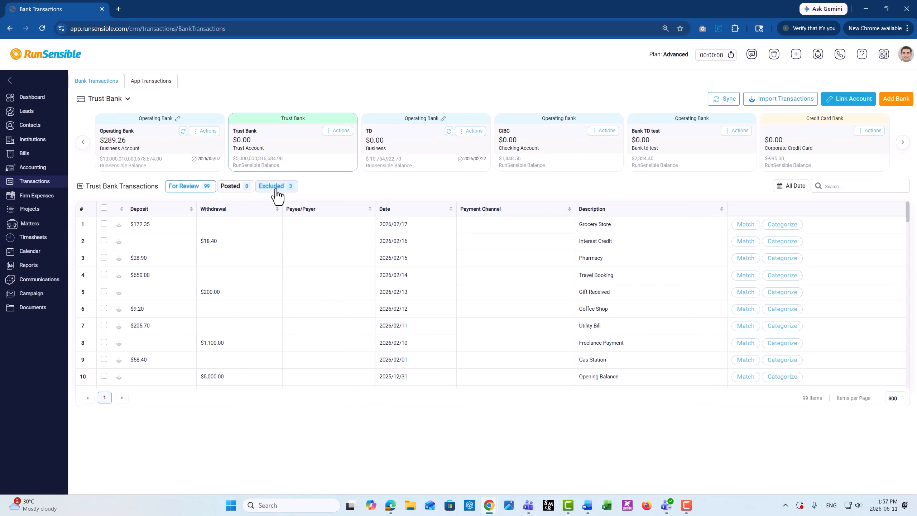
Step: Re-include the Streaming Service and Side Hustle Income transactions from Trust Bank's excluded transactions
left_click(276, 193)
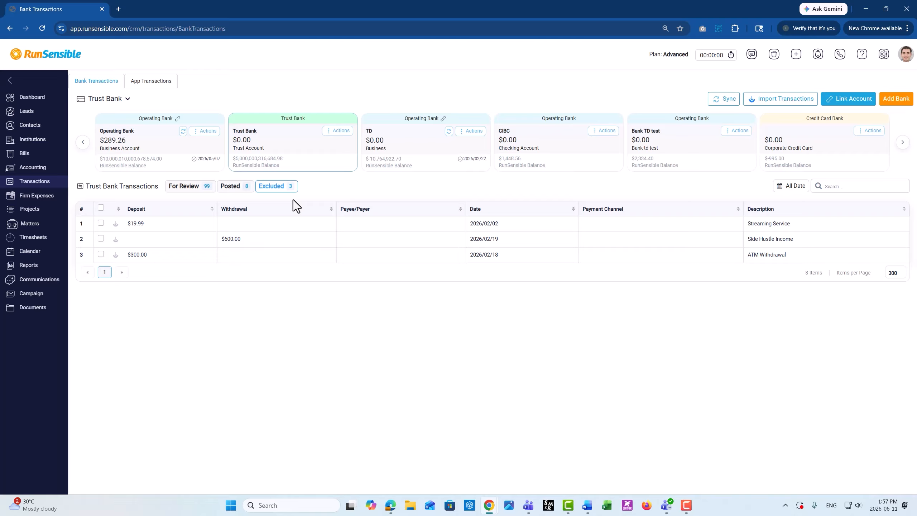
left_click(101, 223)
left_click(101, 239)
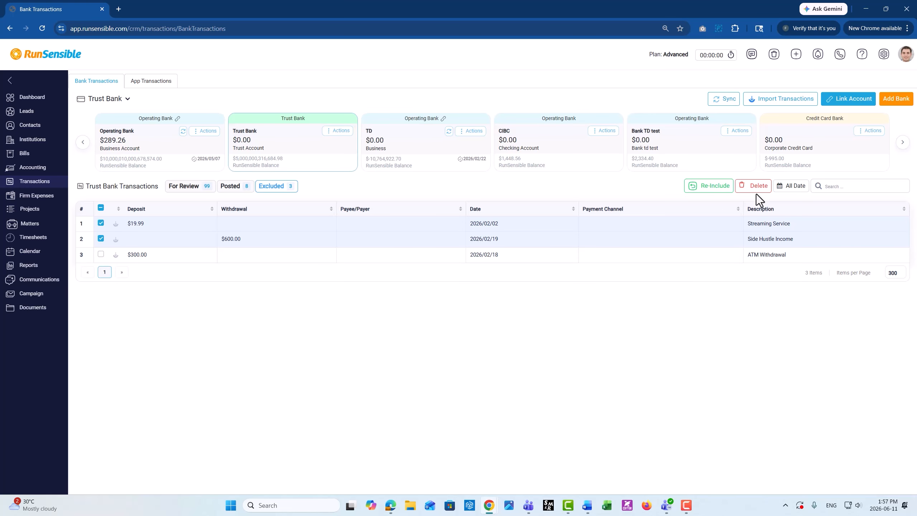
left_click(708, 188)
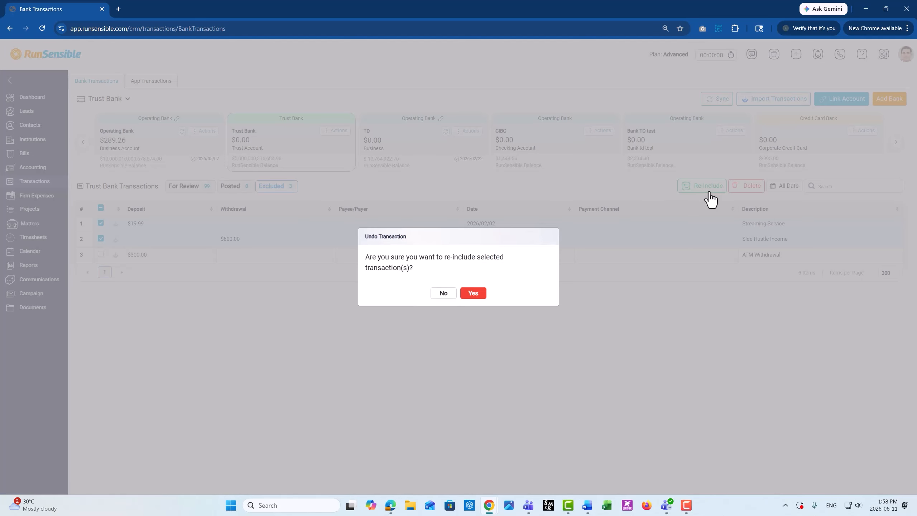
left_click(474, 293)
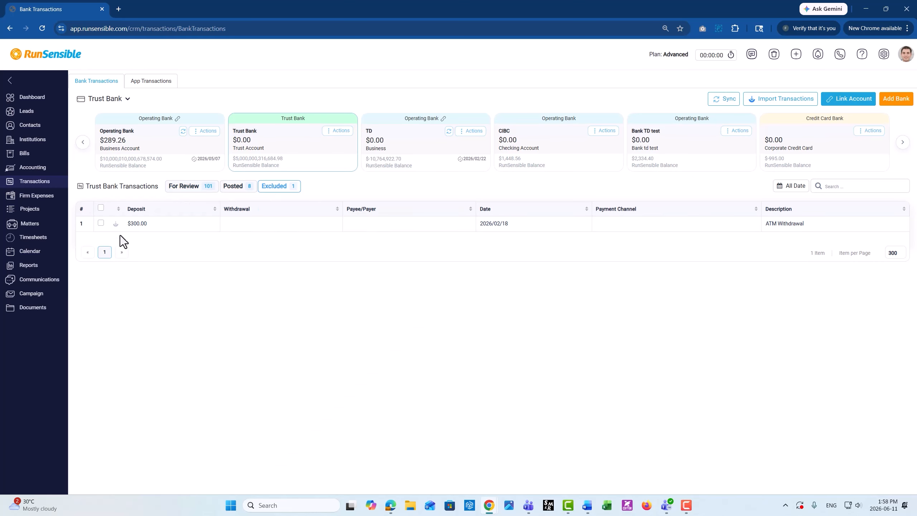
Step: Delete the excluded $300.00 ATM Withdrawal transaction dated 2026/02/18
left_click(100, 222)
left_click(754, 186)
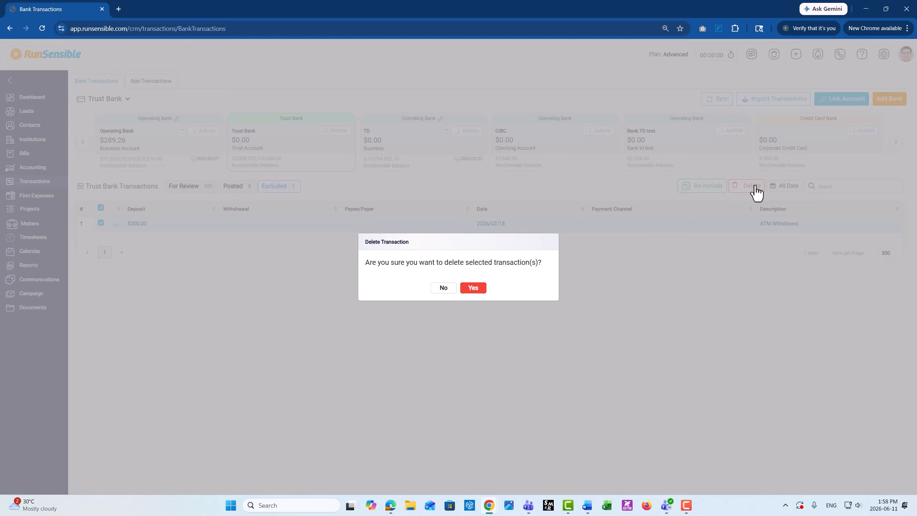
left_click(473, 289)
Step: Start categorizing the $19.99 Streaming Service deposit under review and examine the transaction category and account choices, including the new account form
left_click(175, 192)
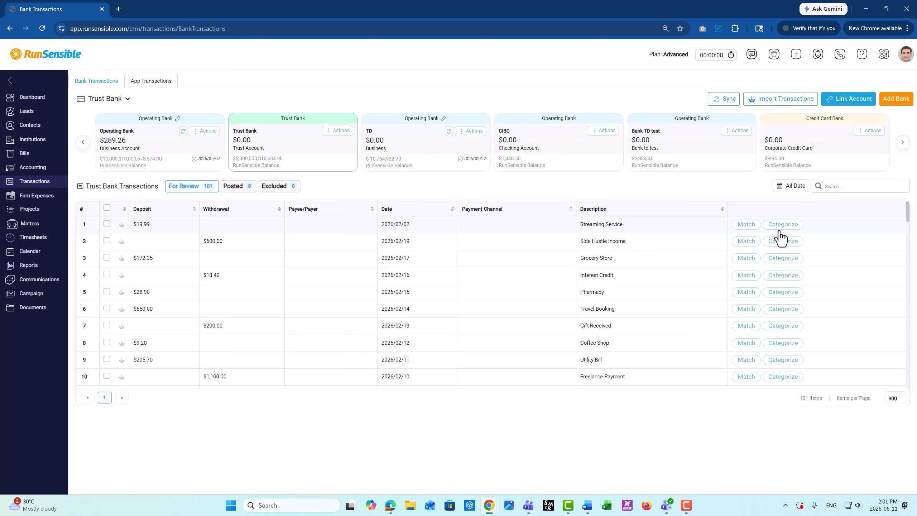
left_click(779, 230)
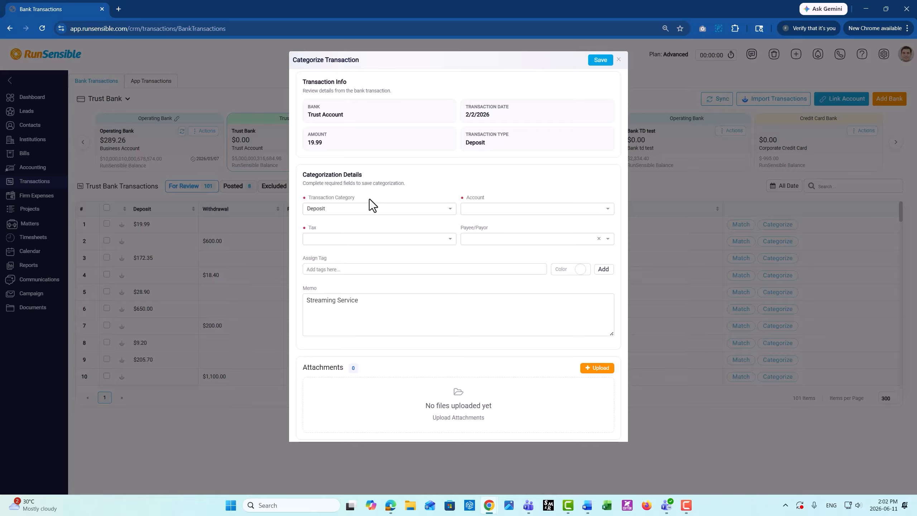
left_click(366, 208)
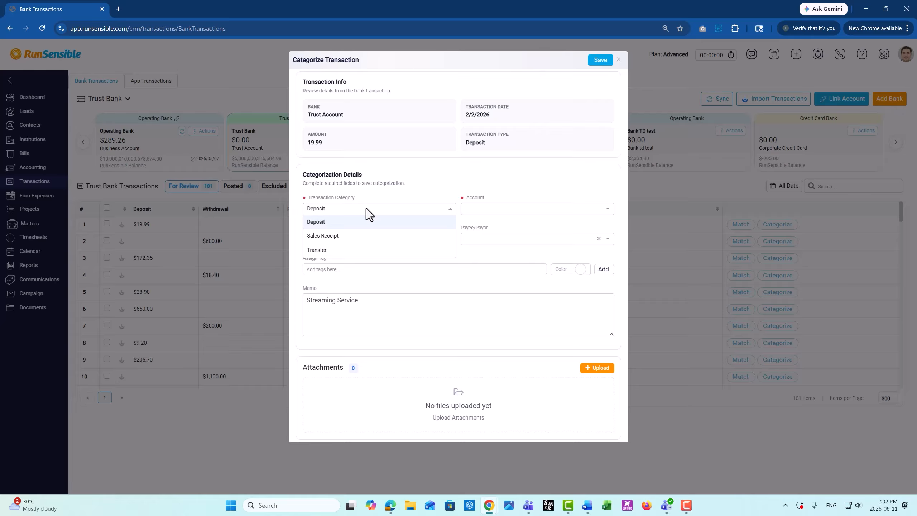
left_click(499, 216)
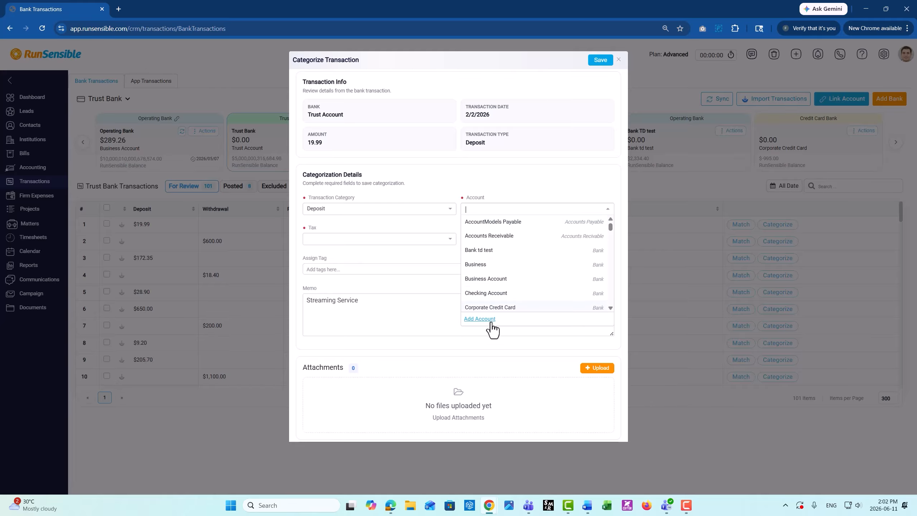
left_click(480, 319)
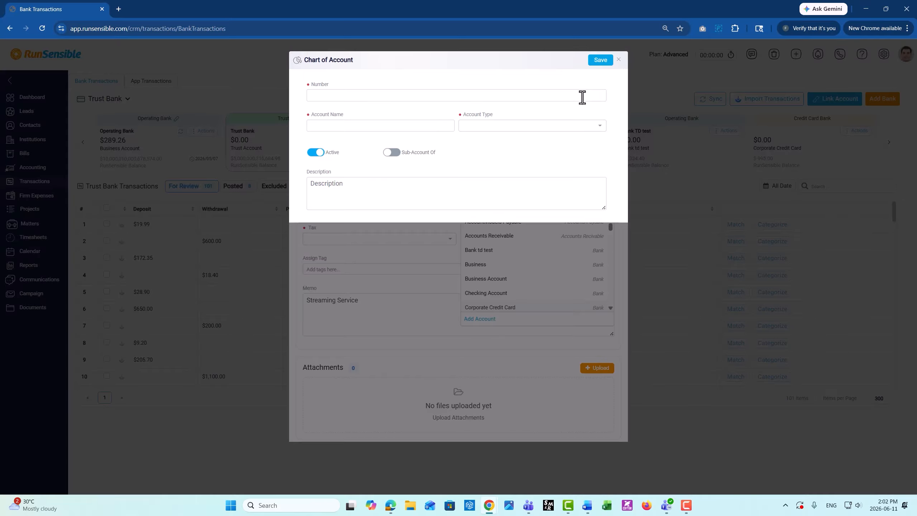
left_click(618, 60)
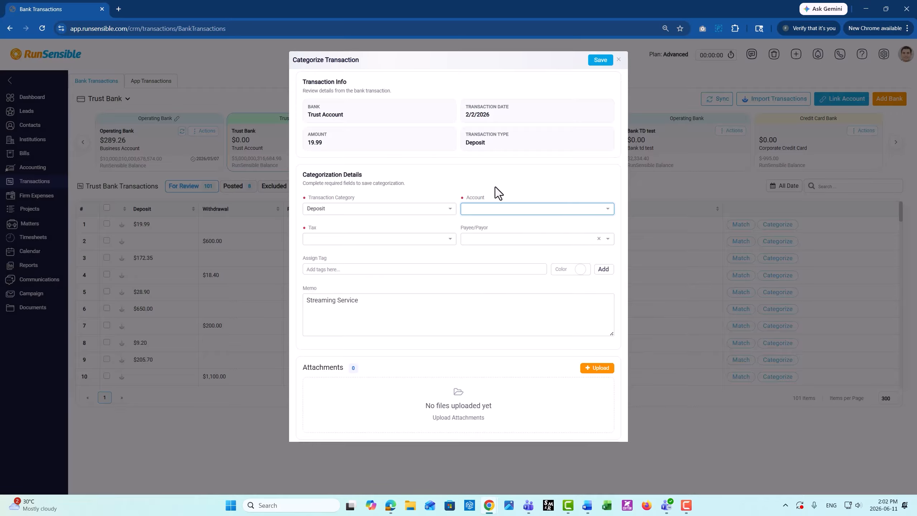
Step: Examine the tax and payee/payor choices for the deposit, and close the categorization without saving
left_click(422, 238)
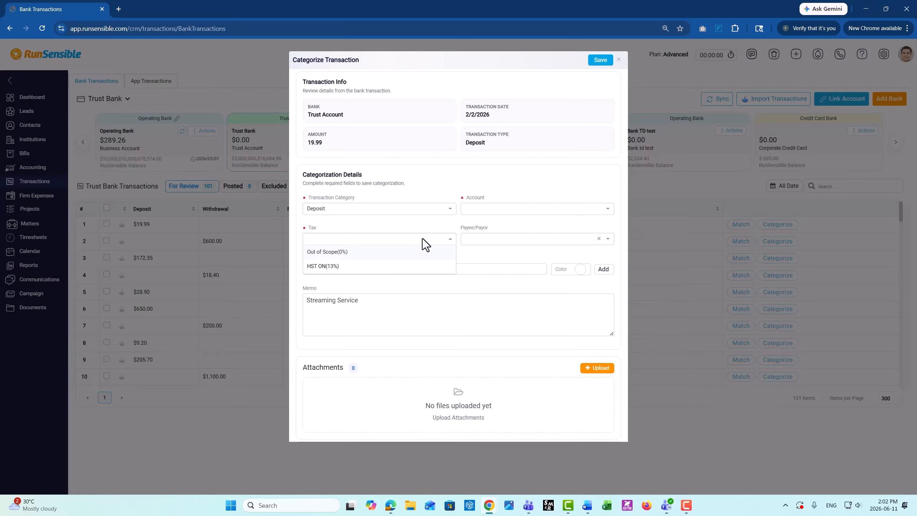
left_click(472, 239)
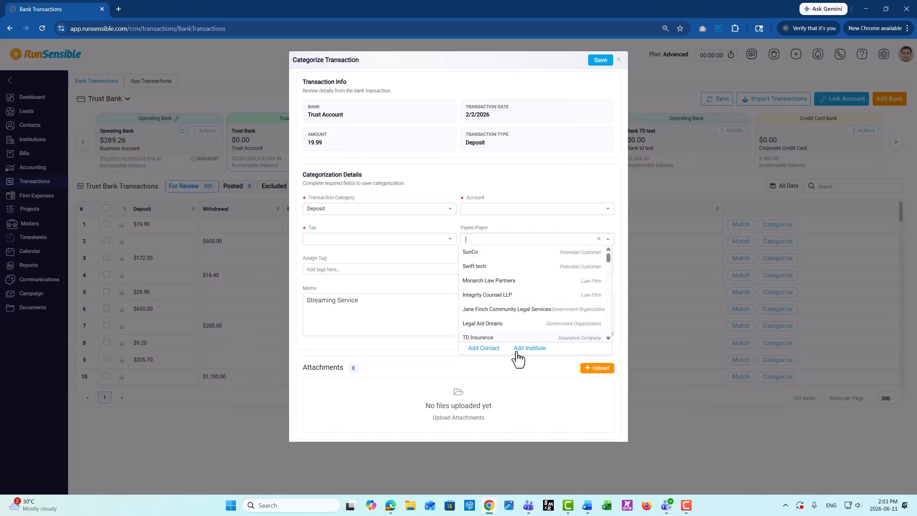
left_click(399, 291)
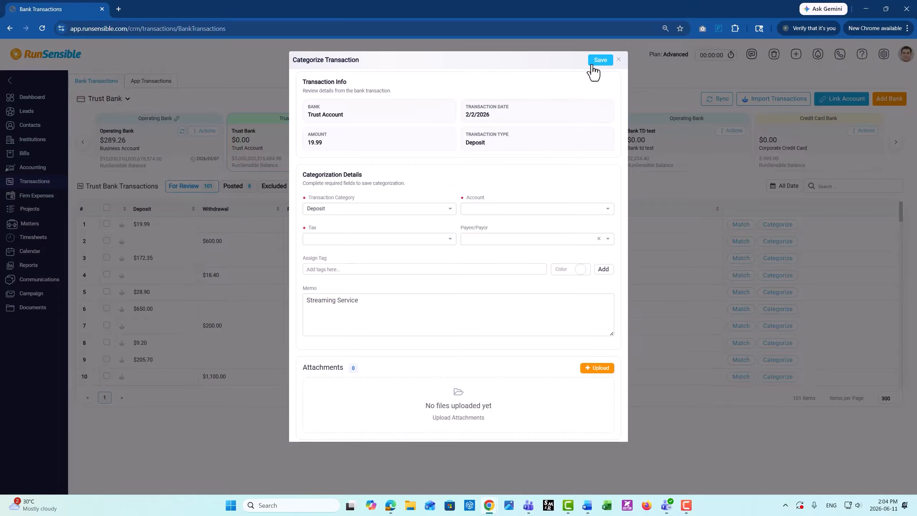
left_click(618, 60)
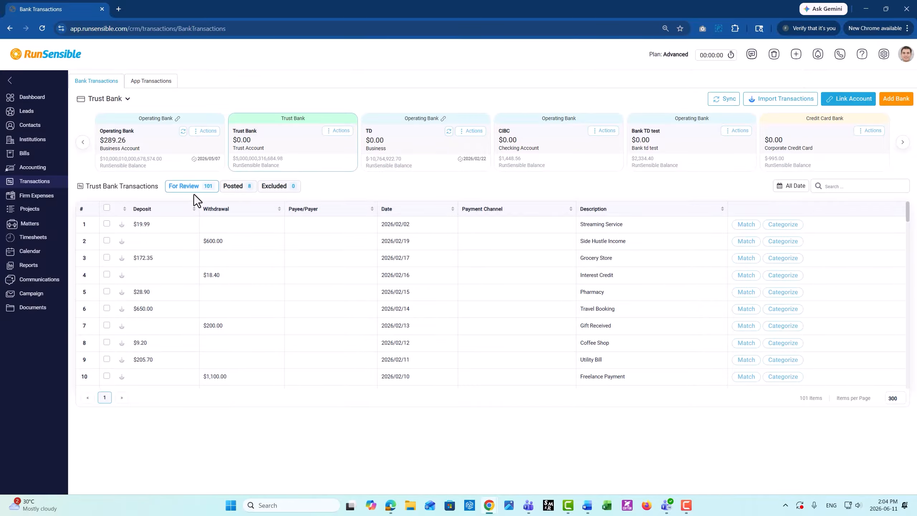
Step: Check the posted list, open matching for the $19.99 Streaming Service deposit under review, and try selecting the first and second trust records
left_click(234, 197)
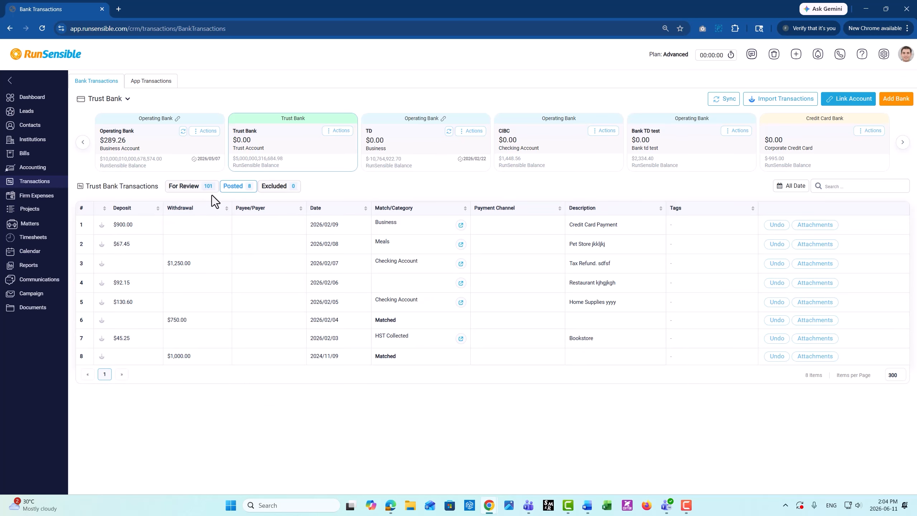
left_click(177, 190)
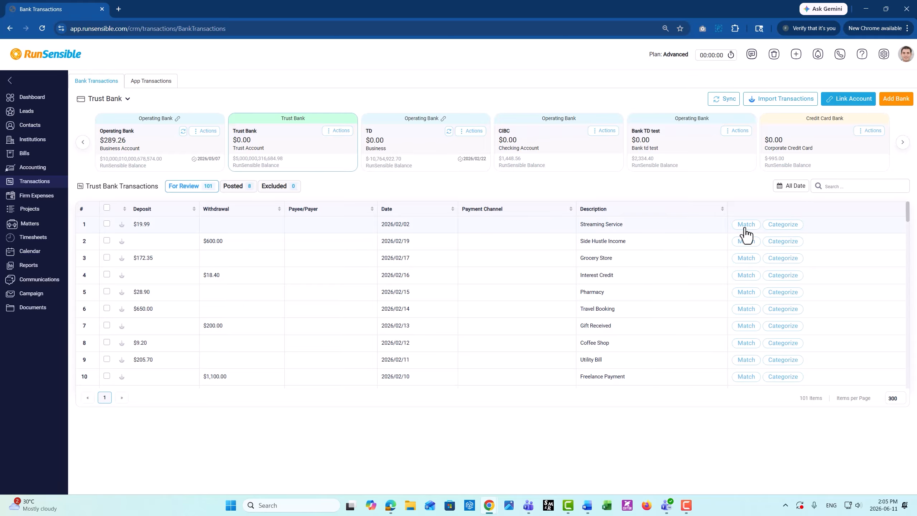
left_click(745, 227)
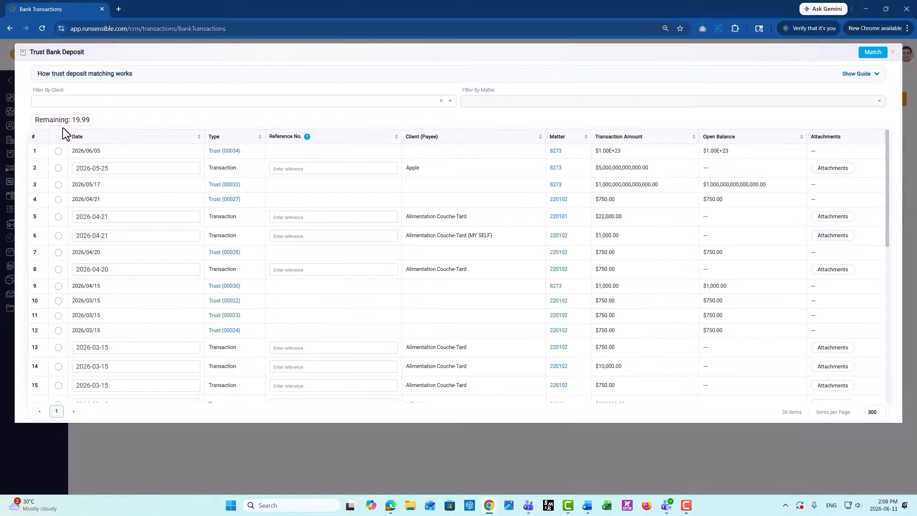
left_click(58, 152)
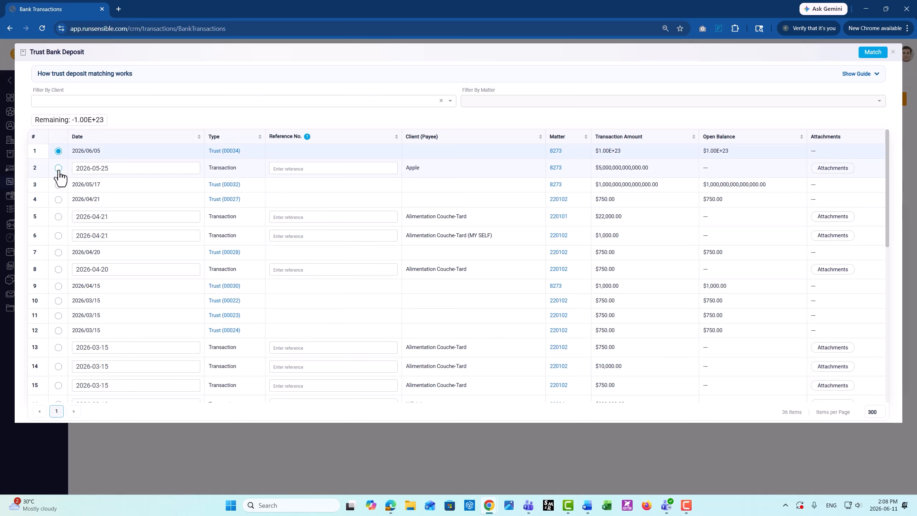
left_click(58, 168)
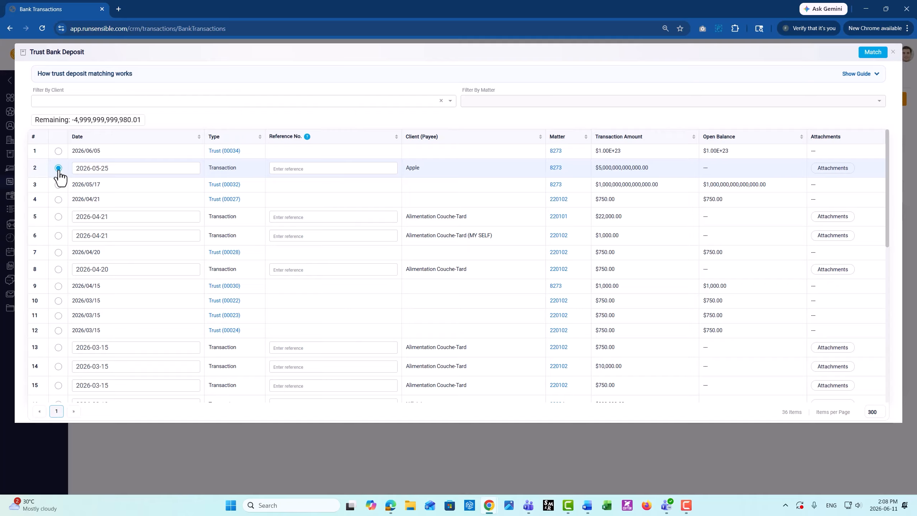
Step: Examine the client and matter filters and the trust deposit matching guide, and close the window without matching
left_click(65, 96)
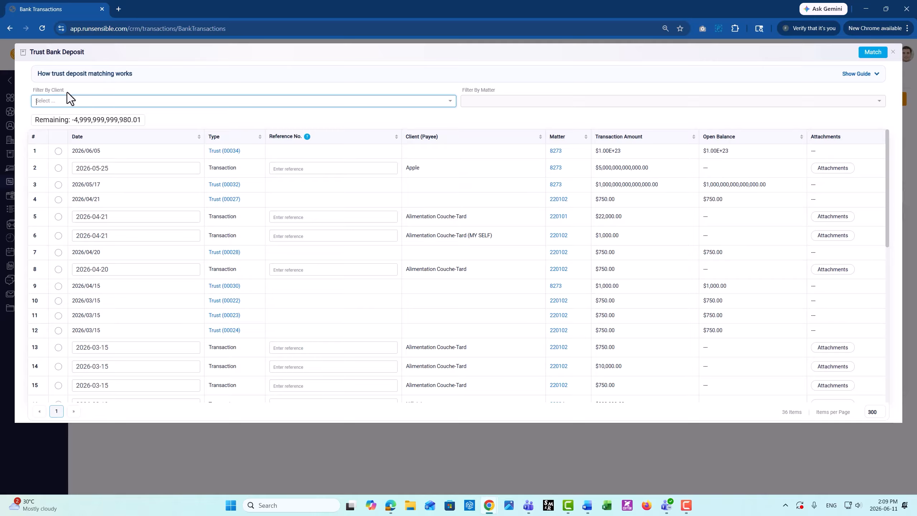
left_click(69, 102)
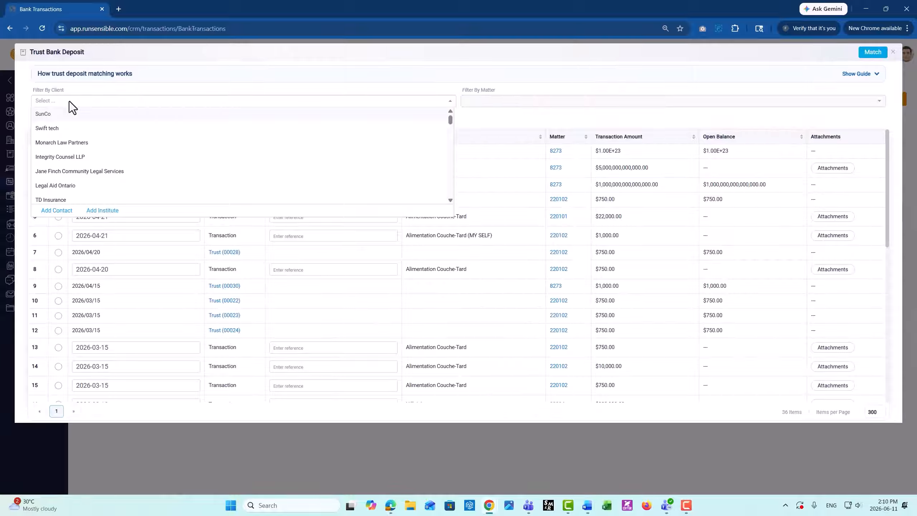
left_click(489, 97)
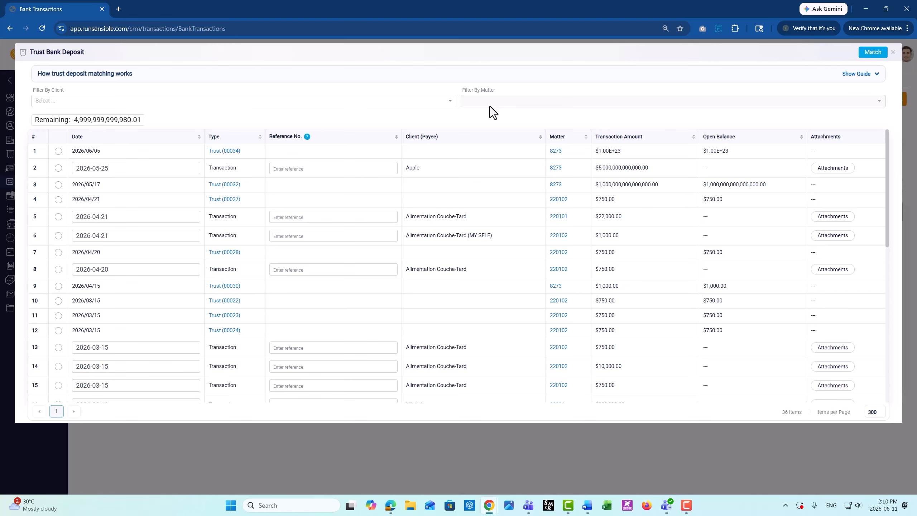
left_click(846, 80)
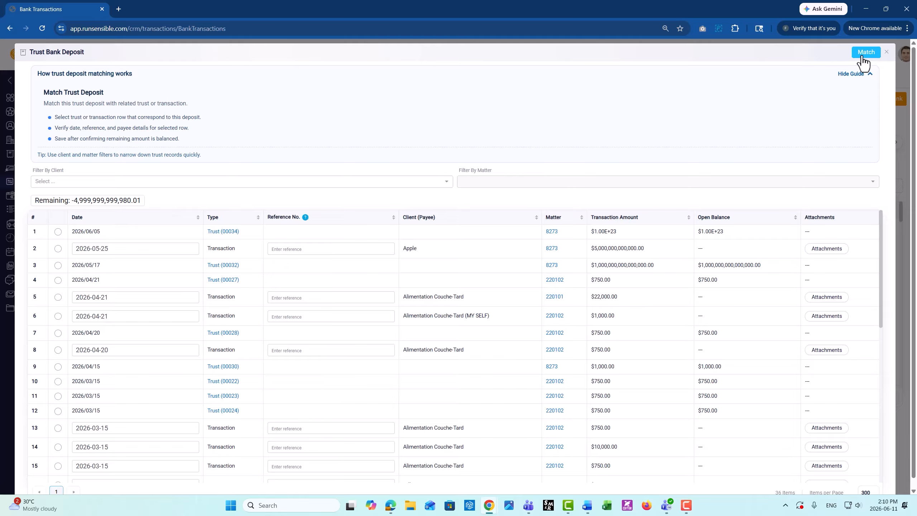
left_click(887, 52)
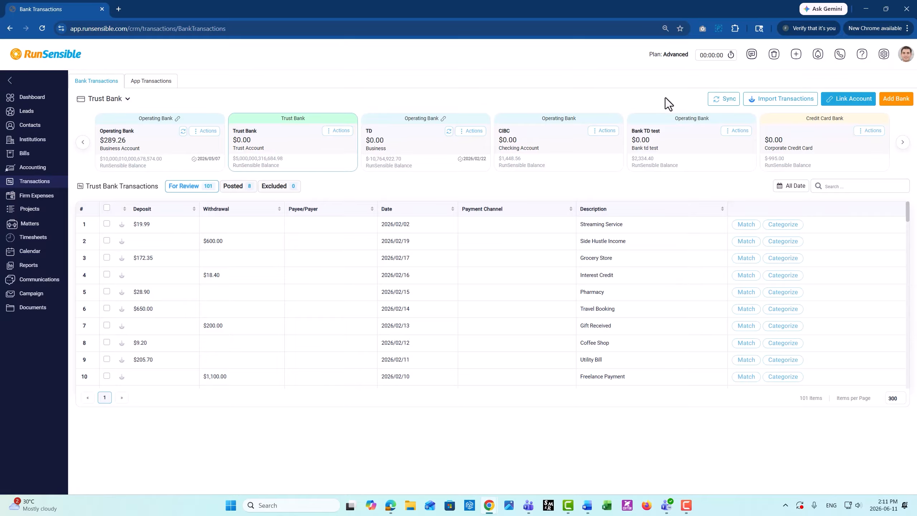
Step: In Trust Bank's posted transactions, view the category choices for the $900.00 Credit Card Payment and open its journal entry
left_click(237, 188)
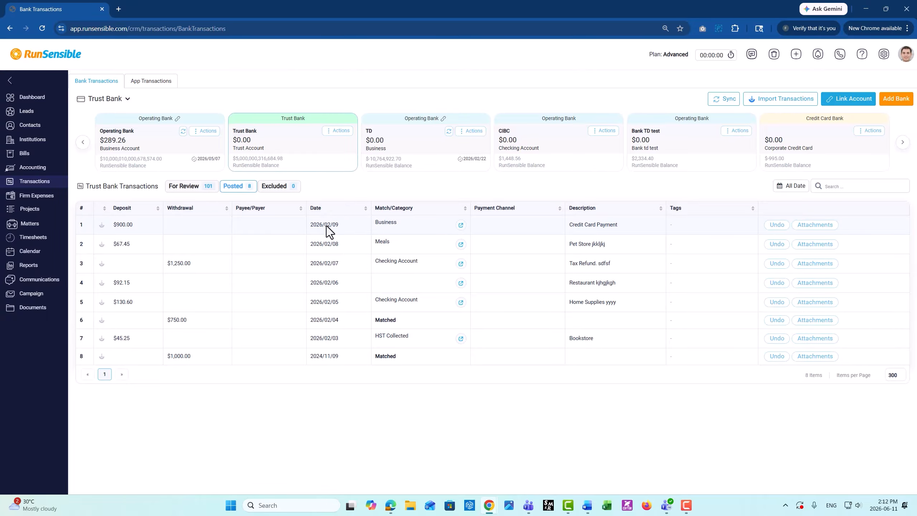
mouse_move(383, 230)
left_click(383, 229)
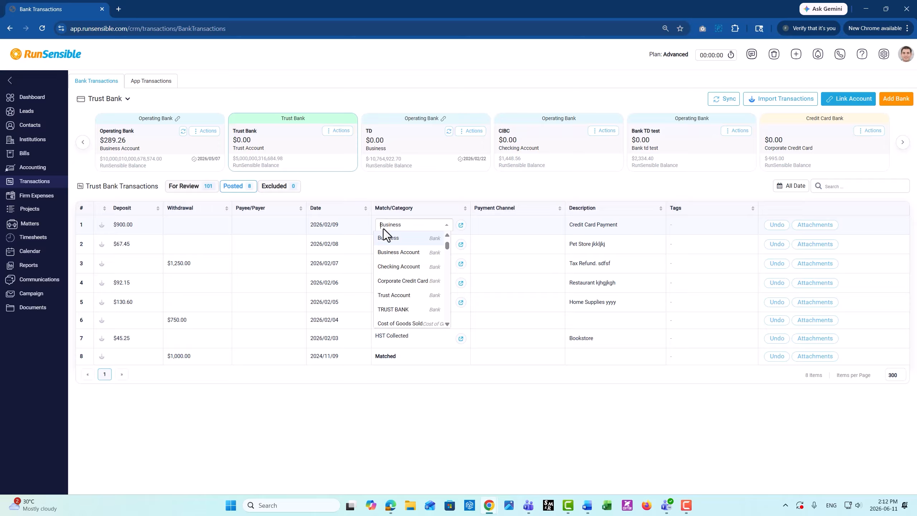
left_click(461, 225)
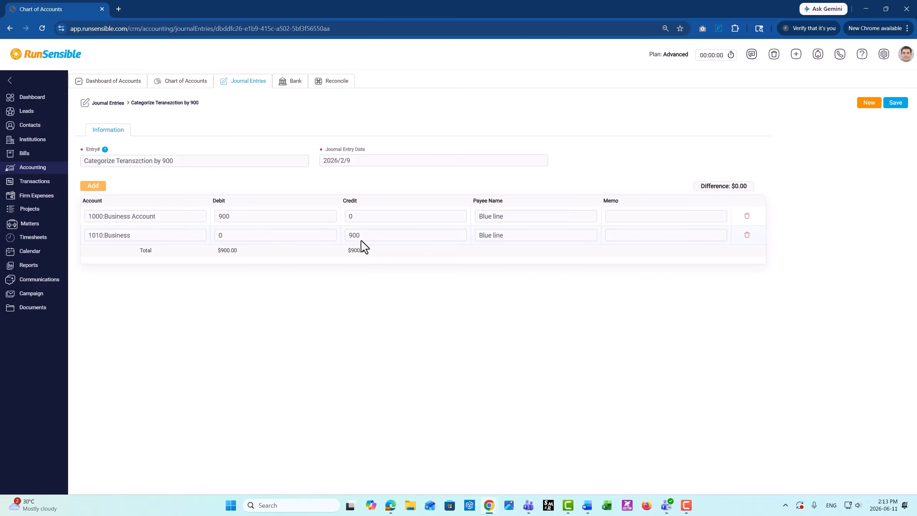
Step: Return to the bank transactions and show Operating Bank's posted transactions
left_click(49, 184)
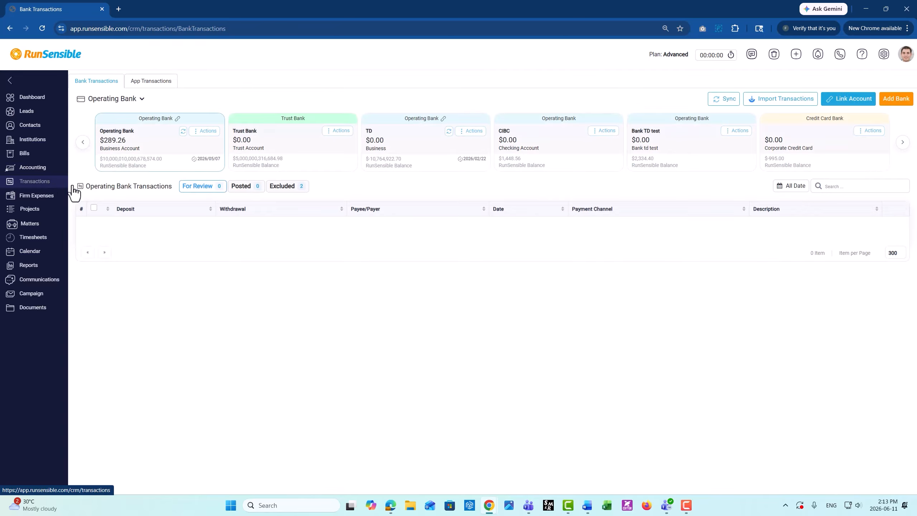
left_click(246, 186)
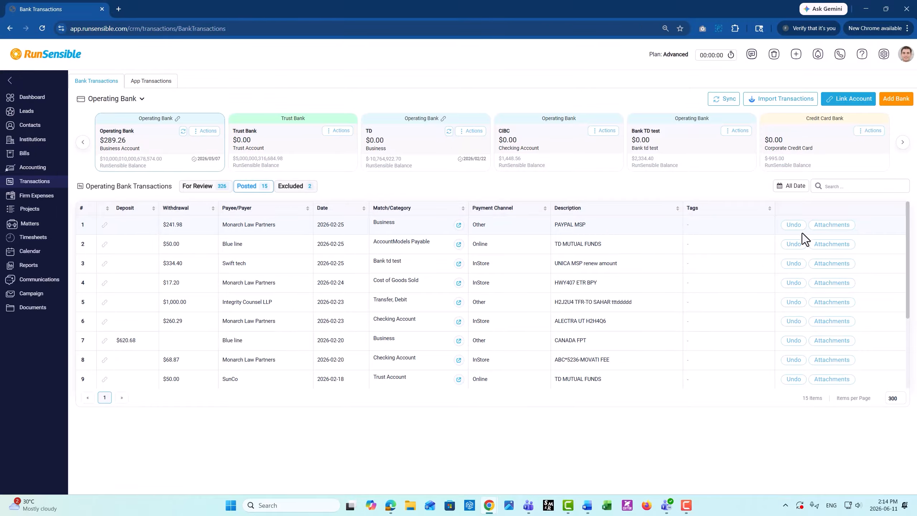
Step: From Operating Bank's app transactions, start cheque printing and choose the style Voucher-Format 2 (Stub, Stub, Cheque (Without matter))
left_click(159, 87)
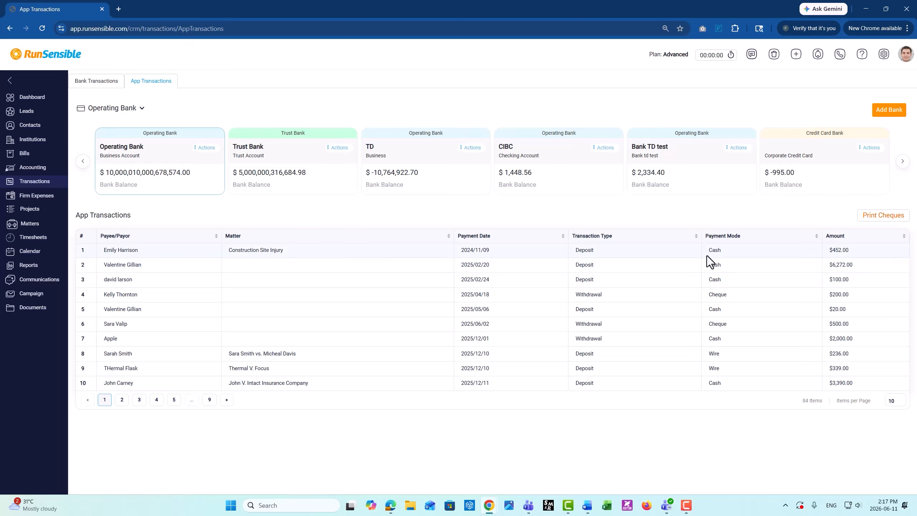
left_click(874, 221)
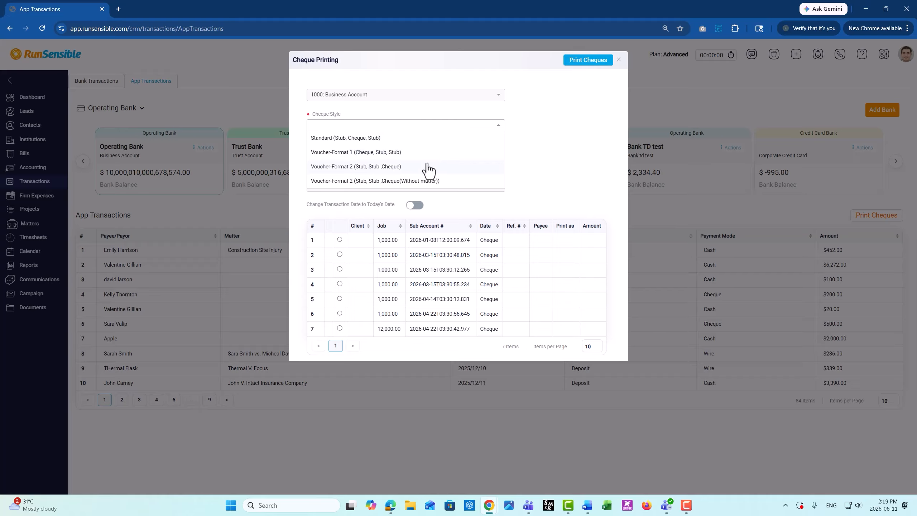
left_click(458, 183)
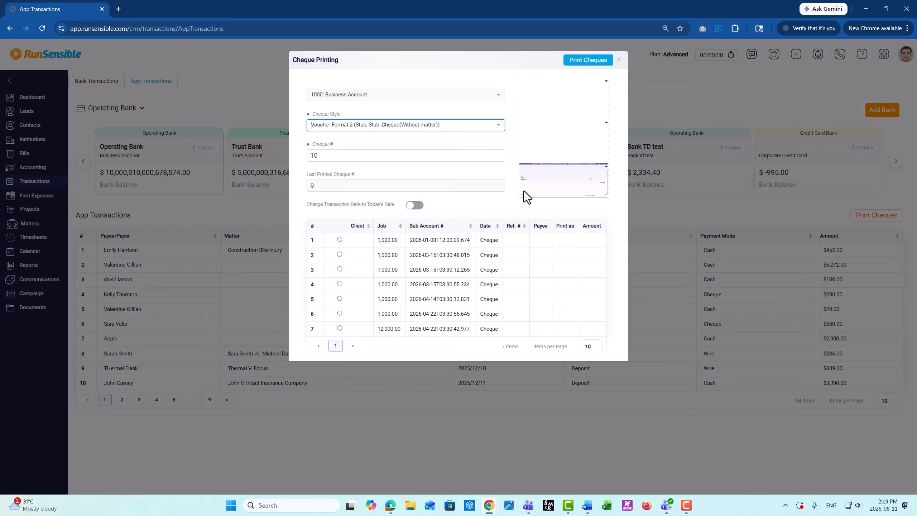
Step: Print the first listed cheque as cheque number 10, with its transaction date changed to today's date
left_click(398, 157)
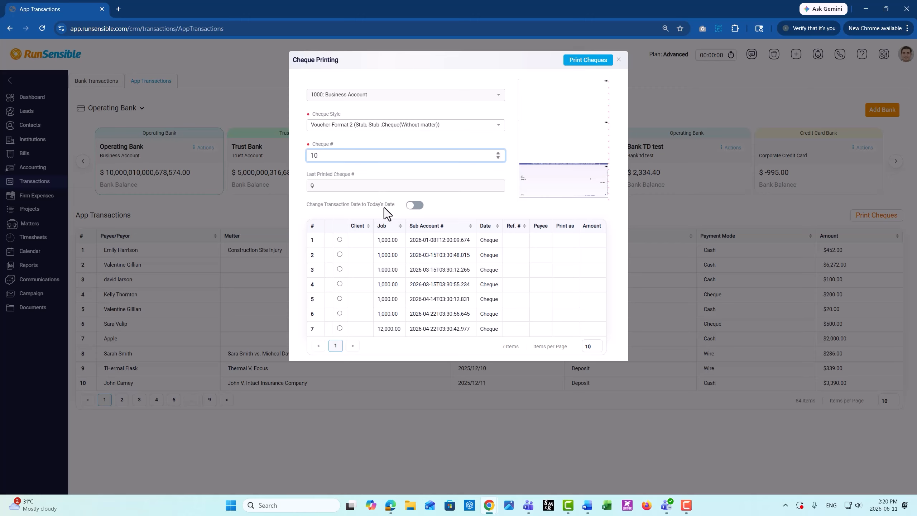
left_click(419, 206)
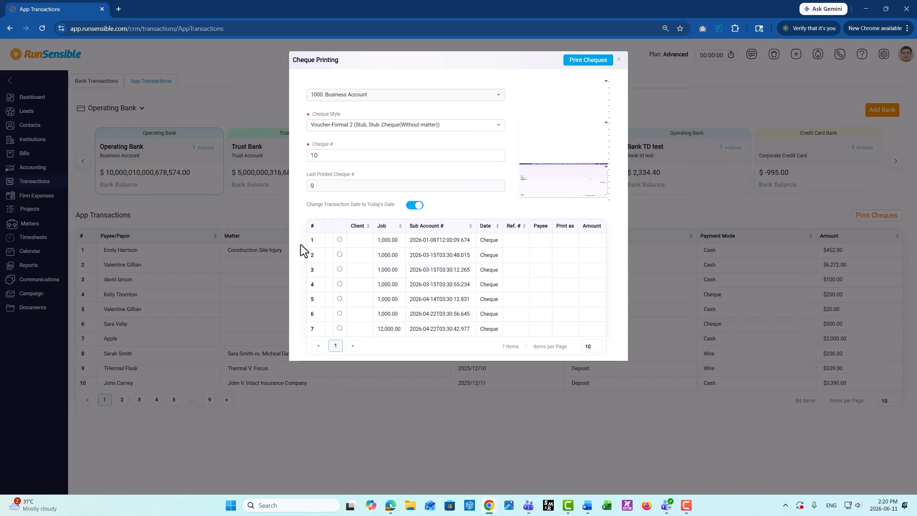
left_click(340, 239)
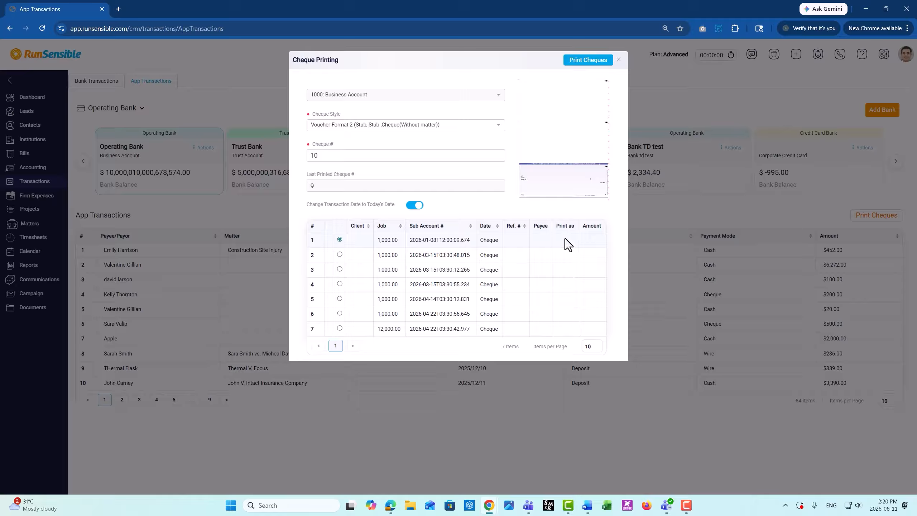
left_click(579, 63)
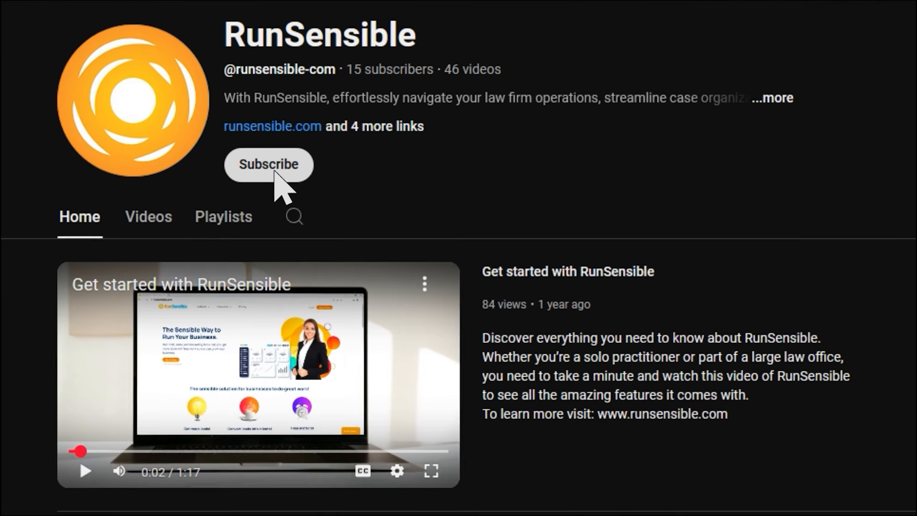
left_click(275, 172)
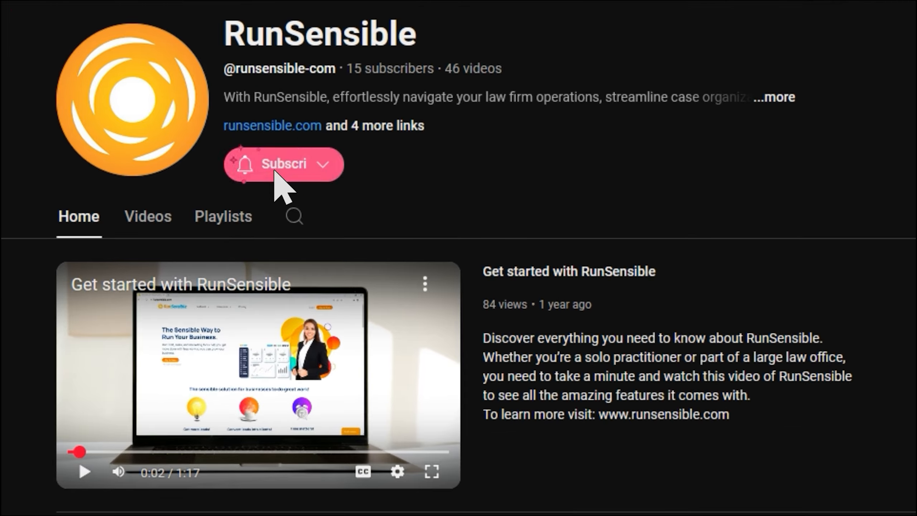